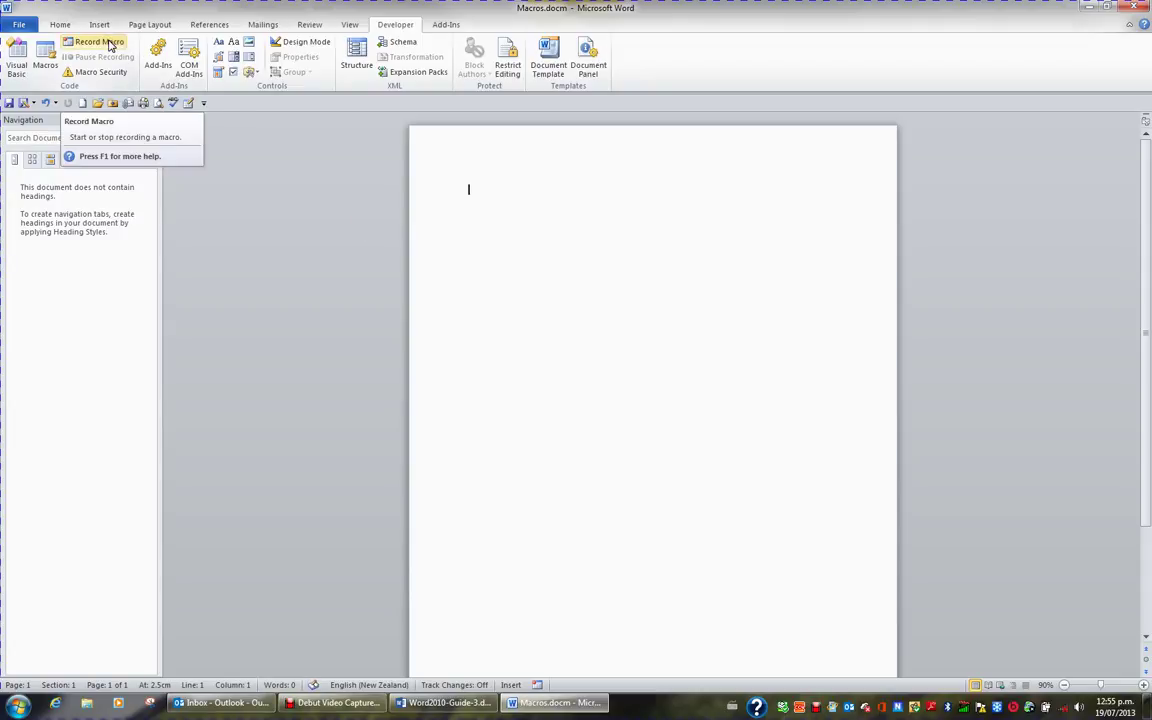
pyautogui.click(537, 685)
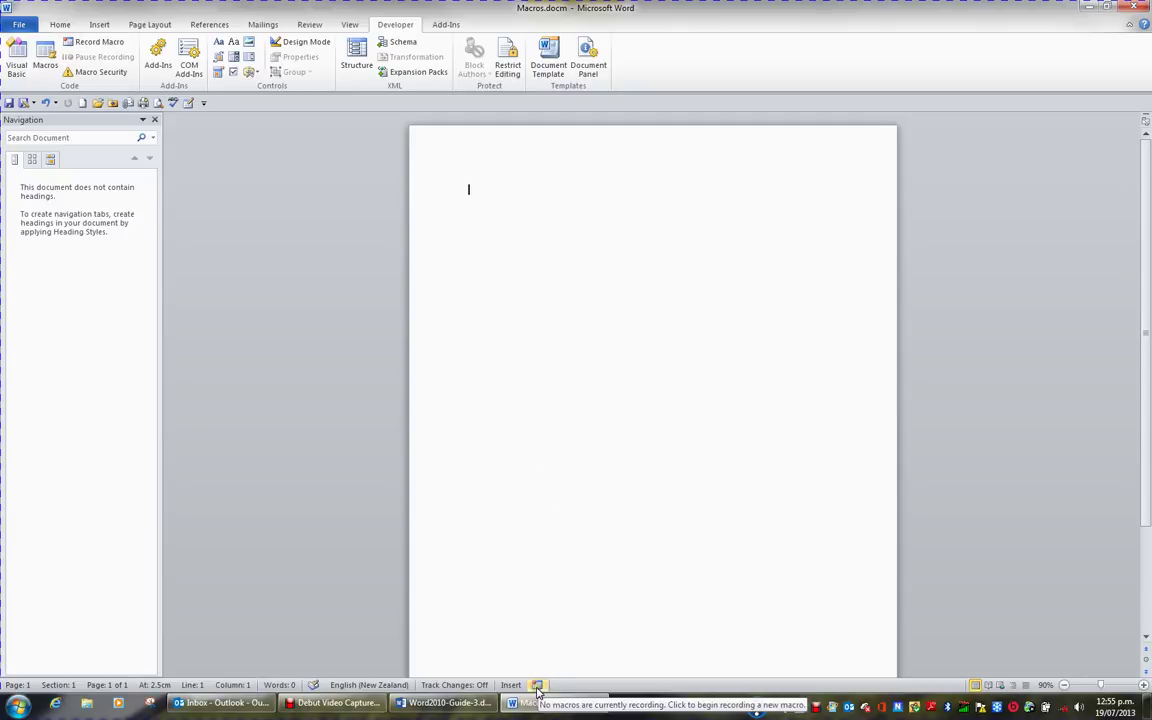
pyautogui.rightClick(614, 687)
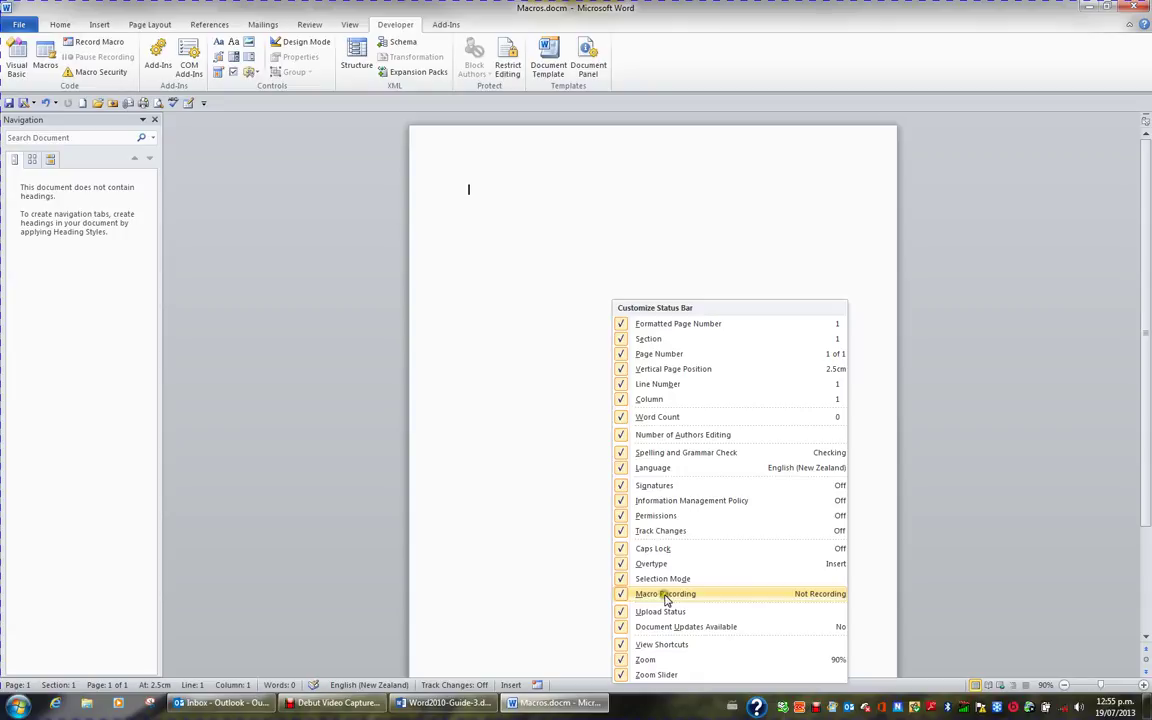
pyautogui.click(578, 686)
# Set up a new macro named NextPageSectionBreak, with a description saying it was designed by its author, giving the author's full name
pyautogui.click(537, 685)
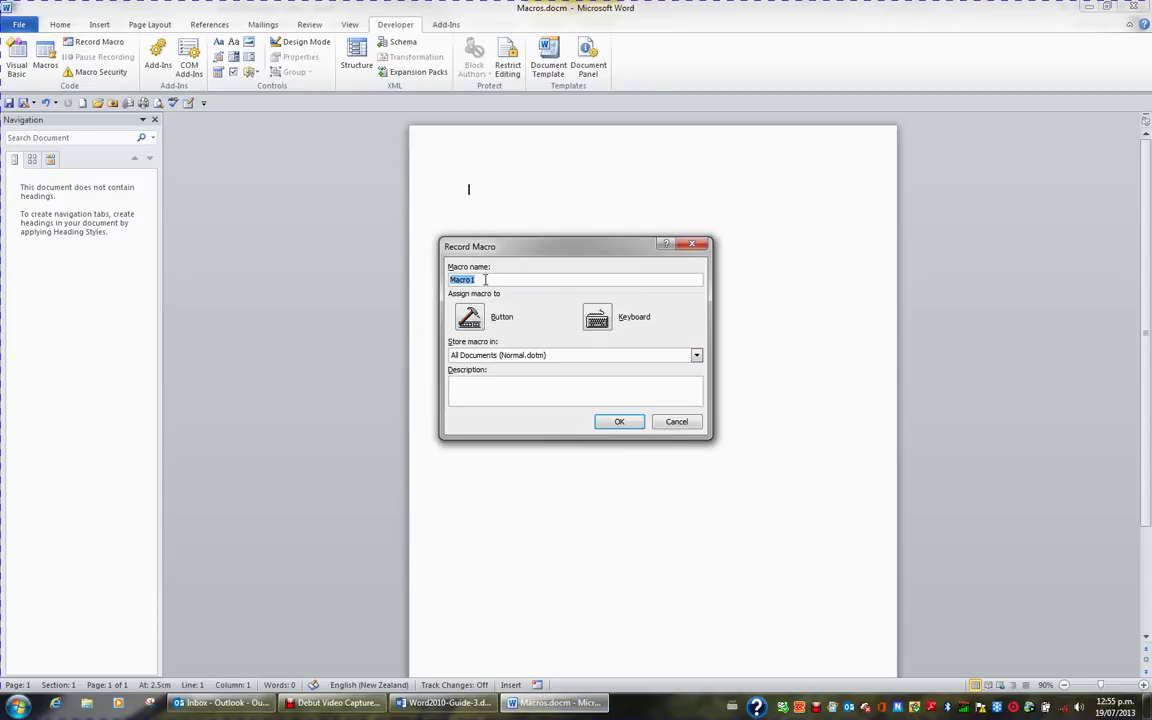
pyautogui.write('NextPageSectionBreak')
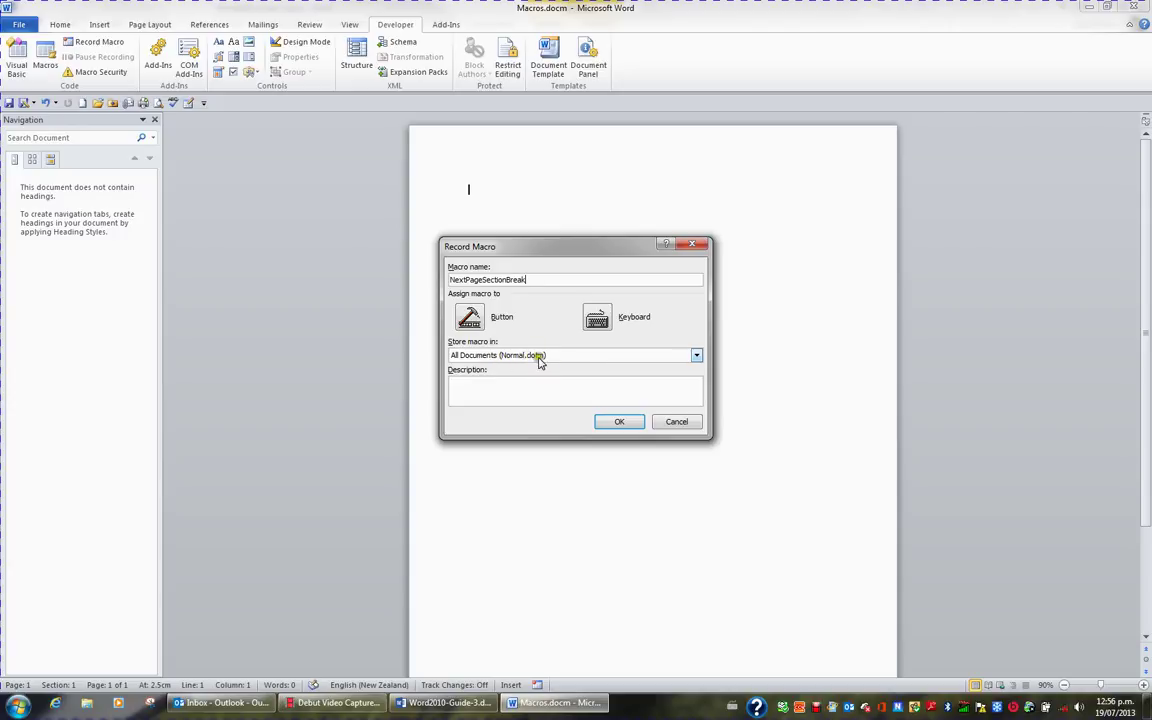
pyautogui.click(518, 380)
pyautogui.write('Designed by Cathi Barker')
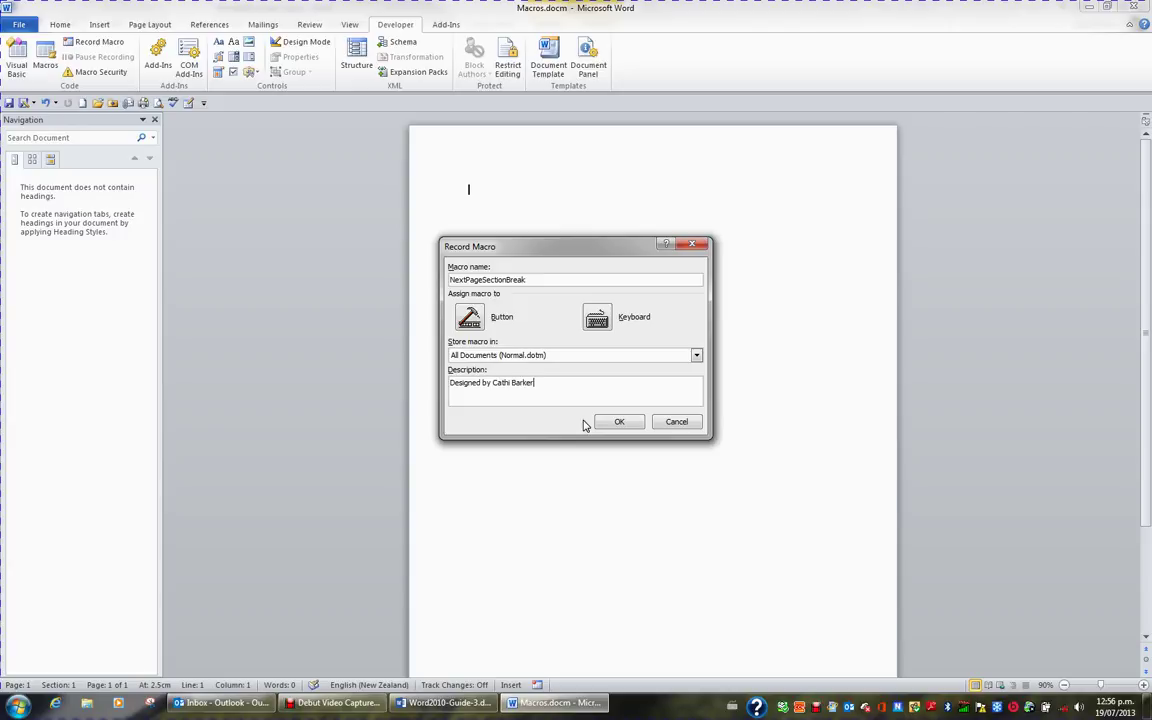
# Assign the keyboard shortcut Alt+Ctrl+B to the new macro and begin recording
pyautogui.click(597, 318)
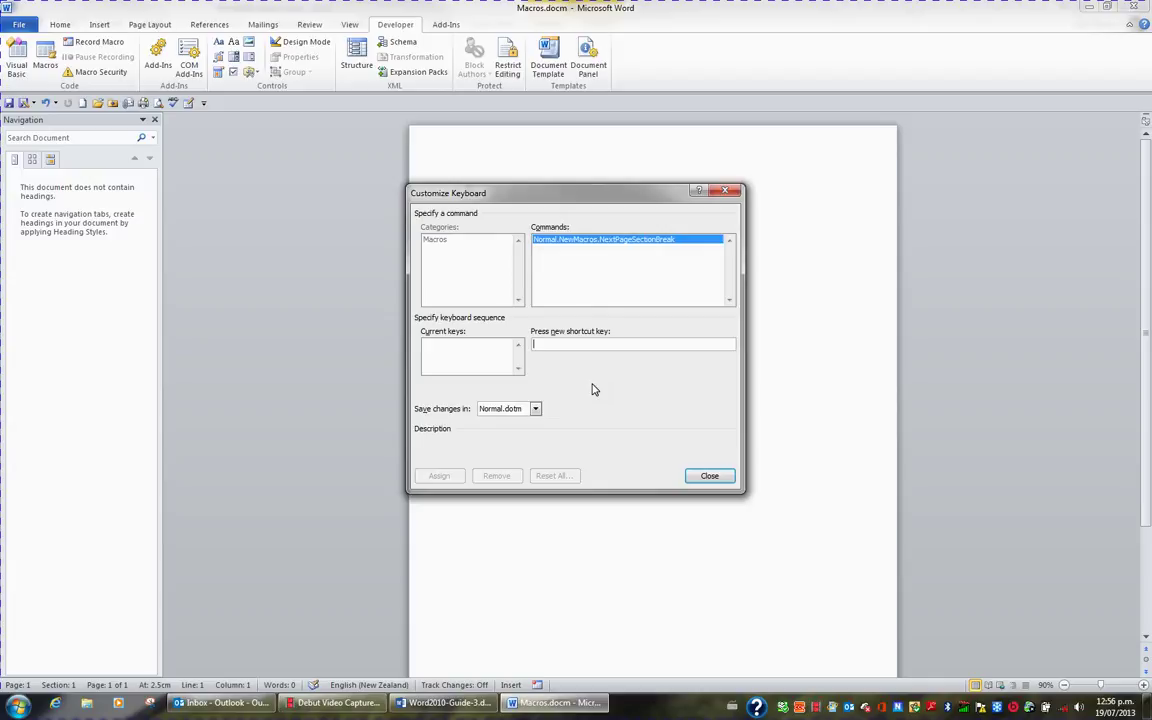
pyautogui.hotkey('ctrl', 'alt', 'b')
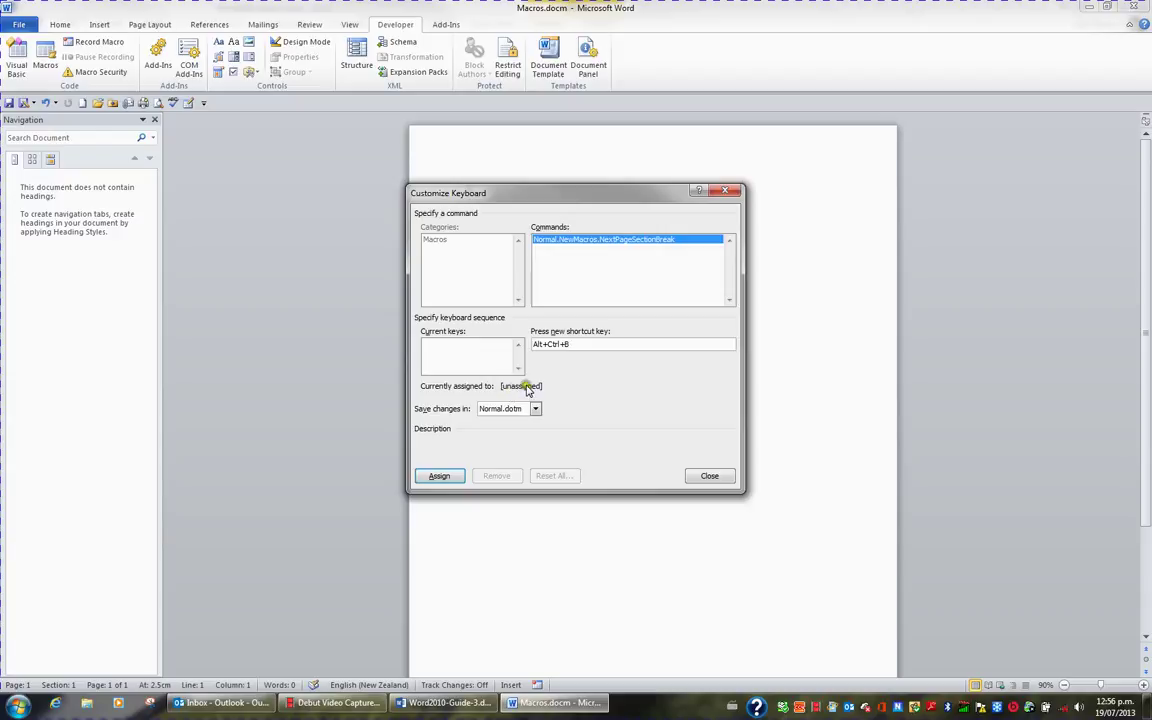
pyautogui.click(443, 477)
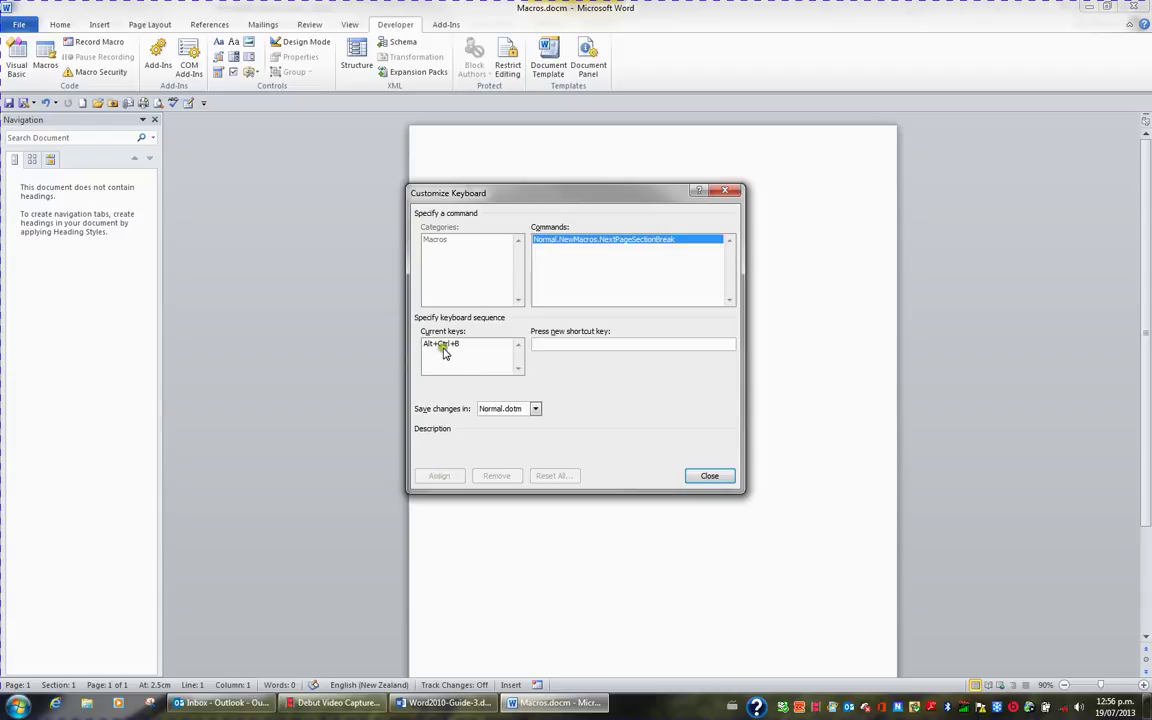
pyautogui.click(711, 477)
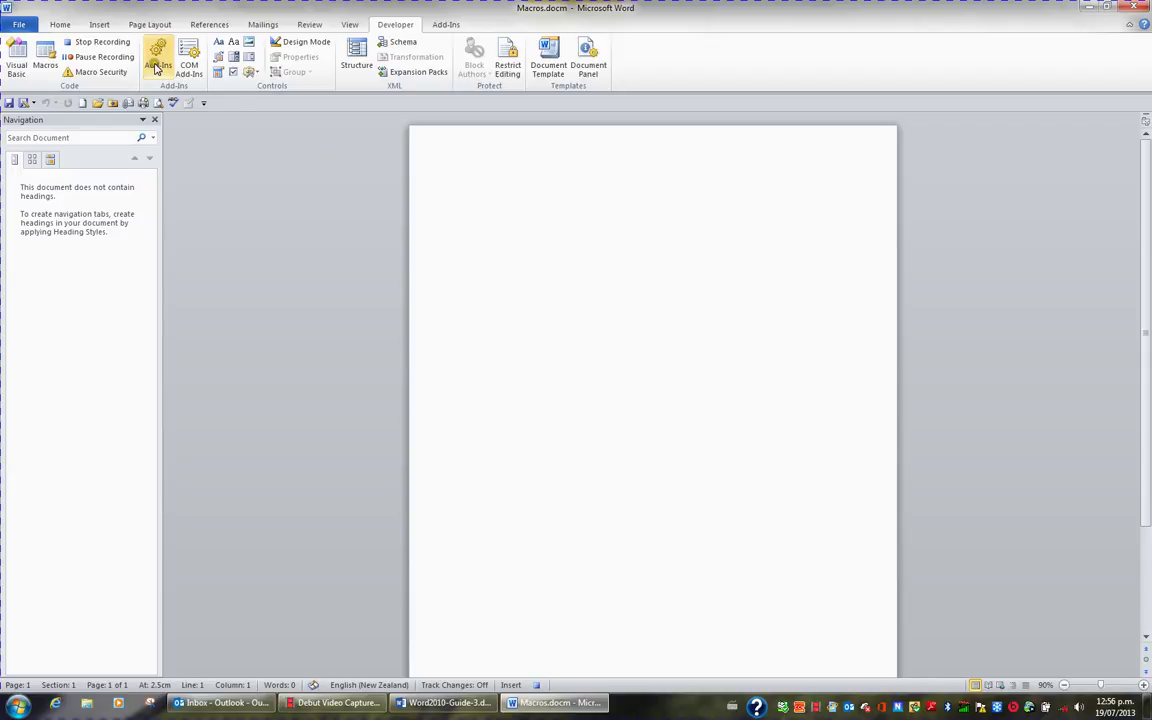
# Record the insertion of a Next Page section break and stop the macro recording
pyautogui.click(147, 25)
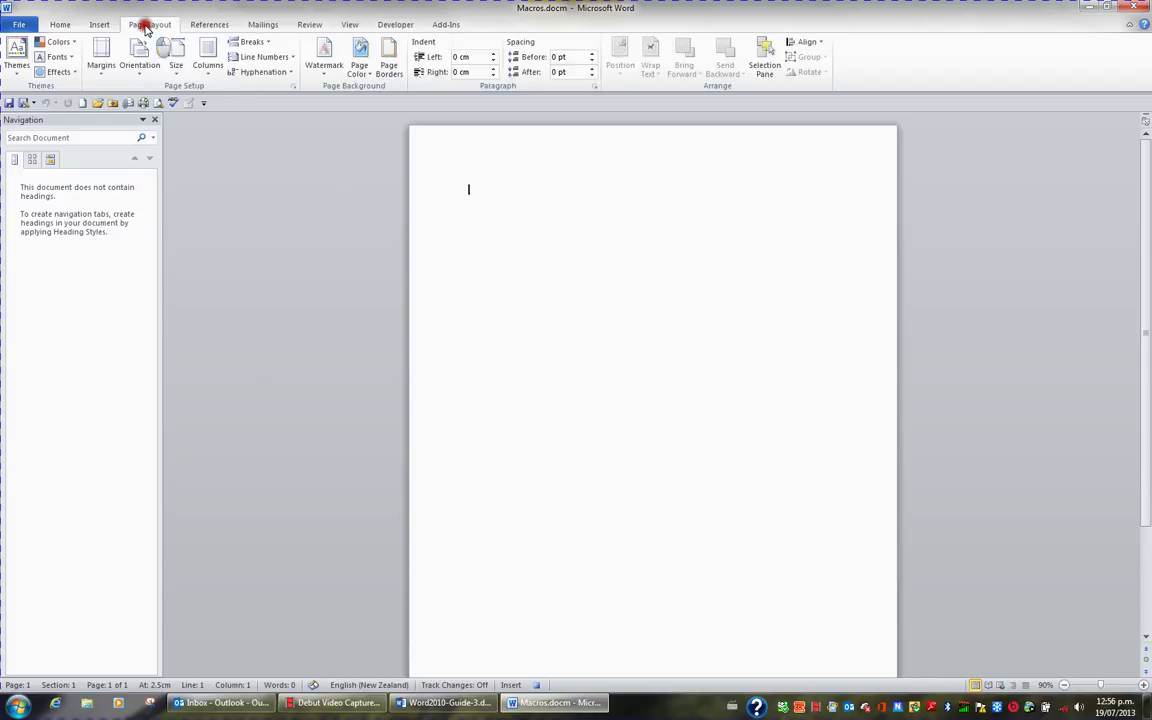
pyautogui.click(247, 42)
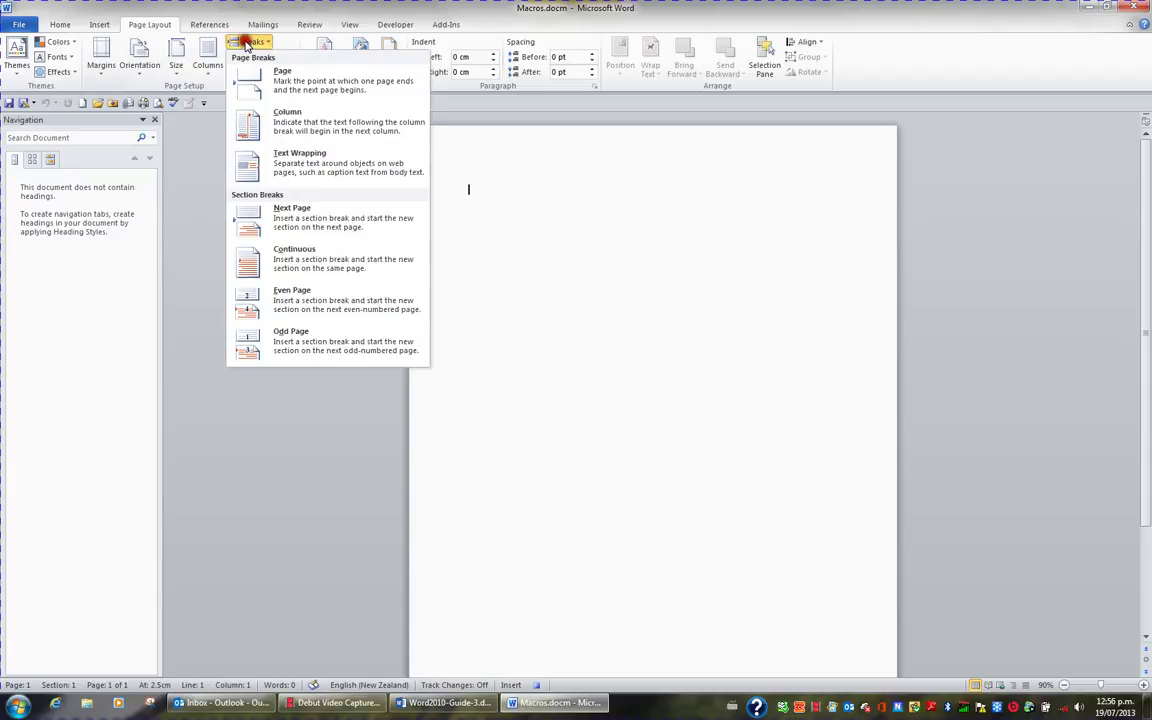
pyautogui.click(309, 217)
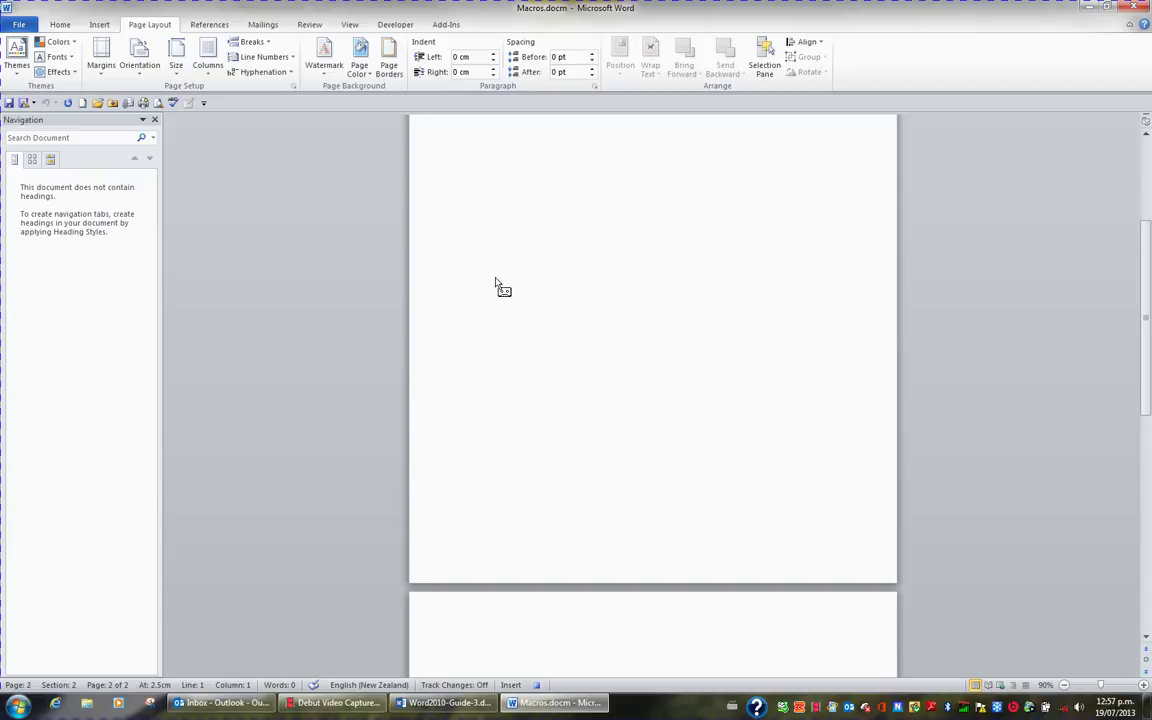
pyautogui.click(405, 26)
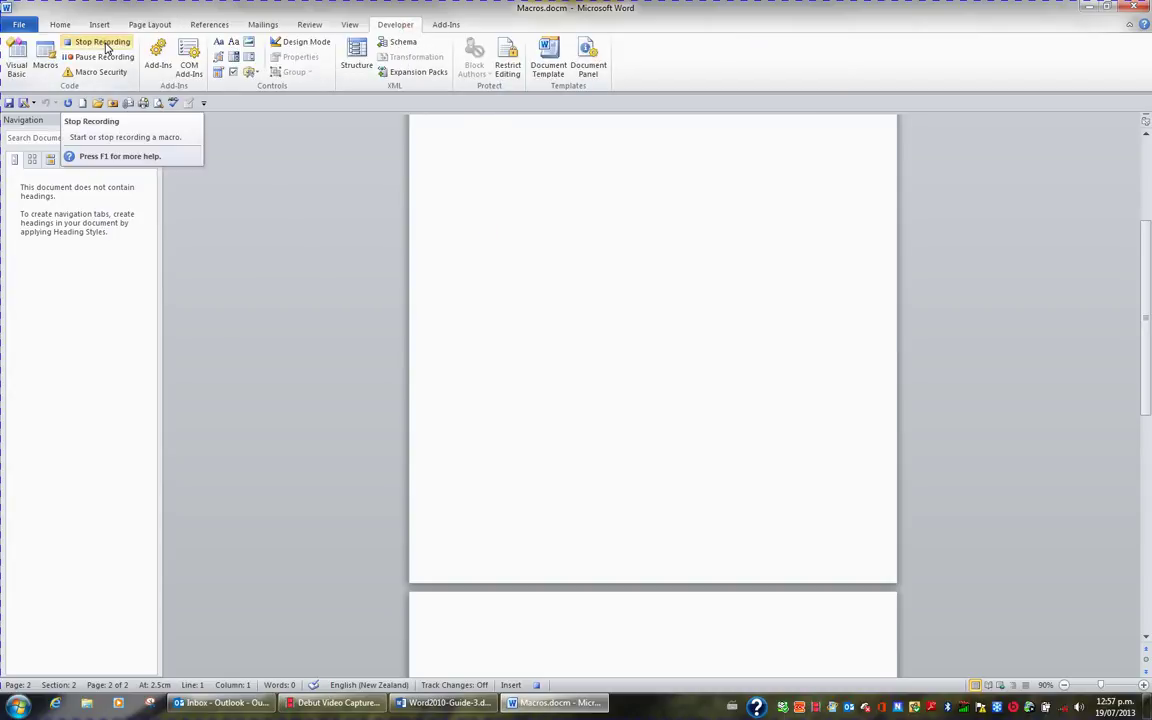
pyautogui.click(537, 686)
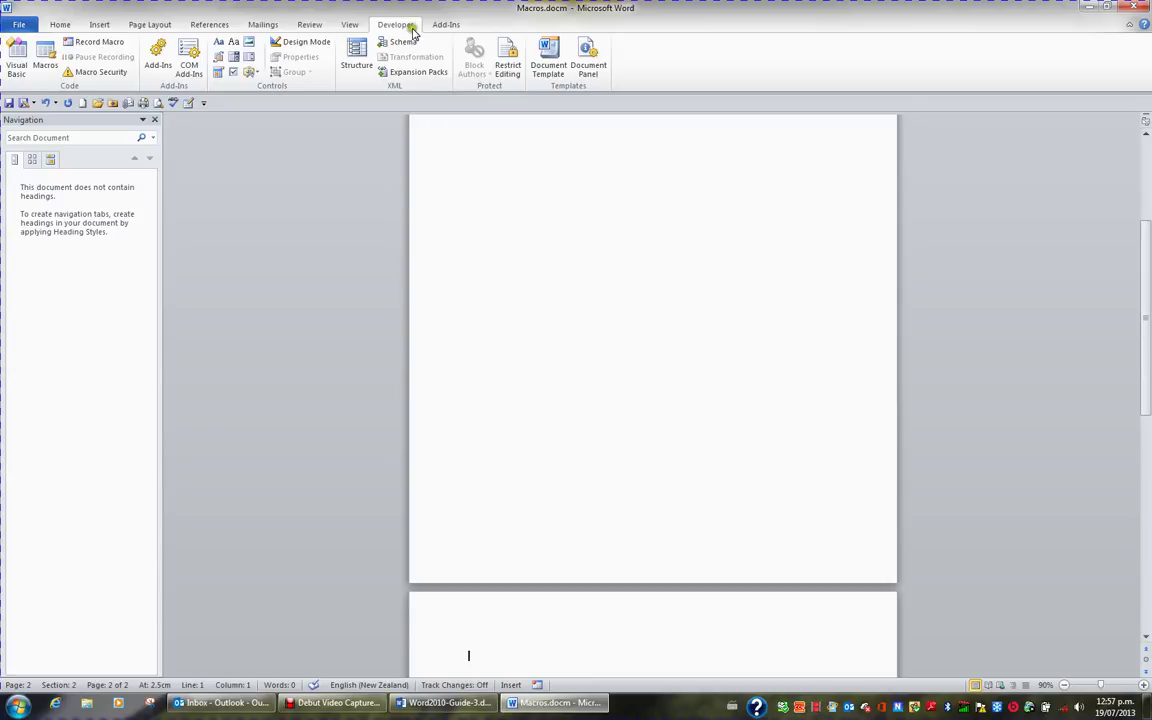
# Run the NextPageSectionBreak macro from the list of available macros
pyautogui.click(44, 58)
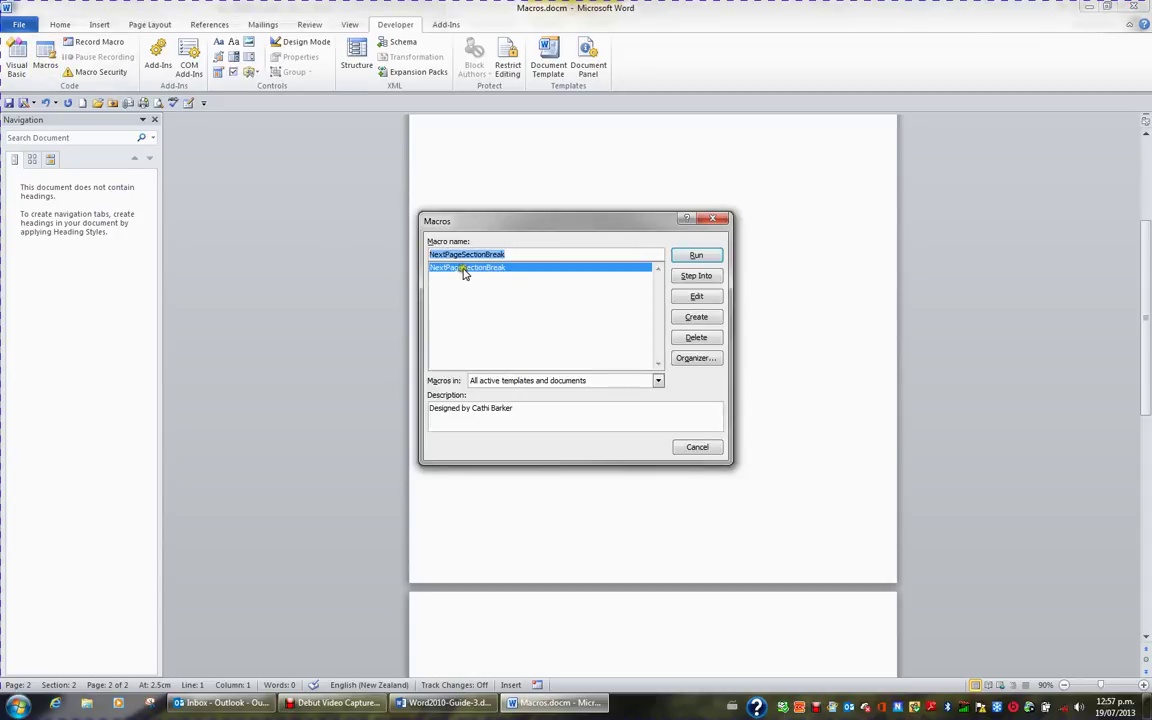
pyautogui.click(704, 257)
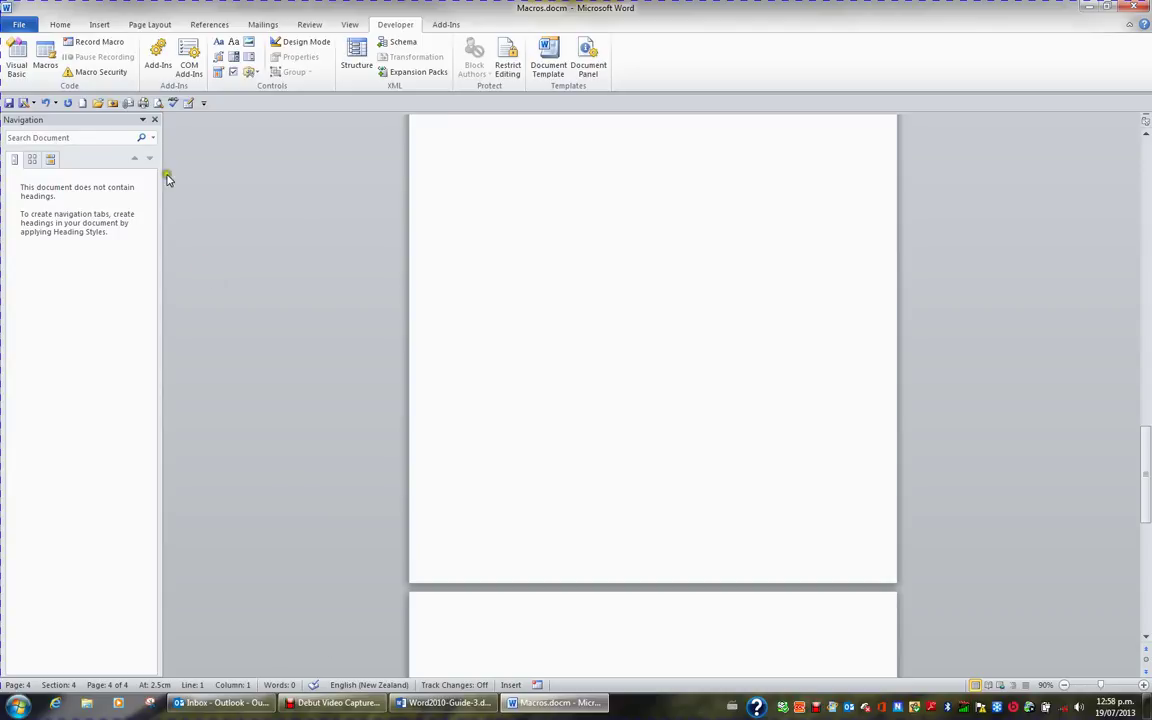
# Add the NextPageSectionBreak macro to the Quick Access Toolbar for all documents
pyautogui.click(203, 104)
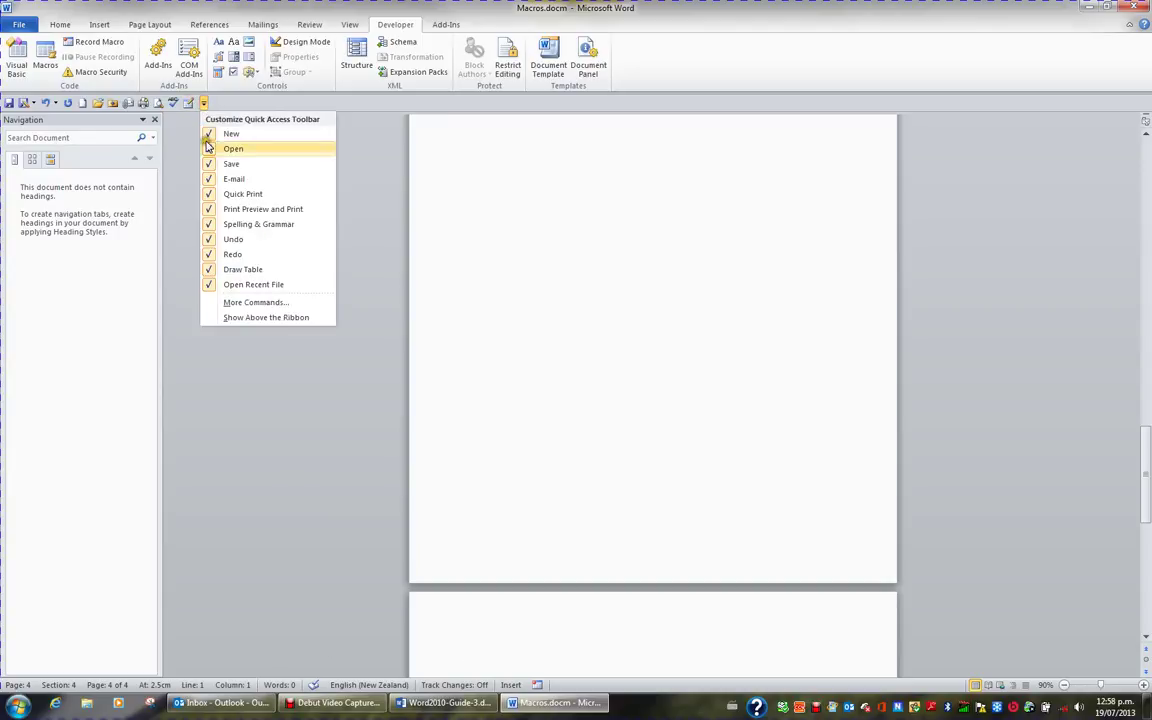
pyautogui.click(240, 304)
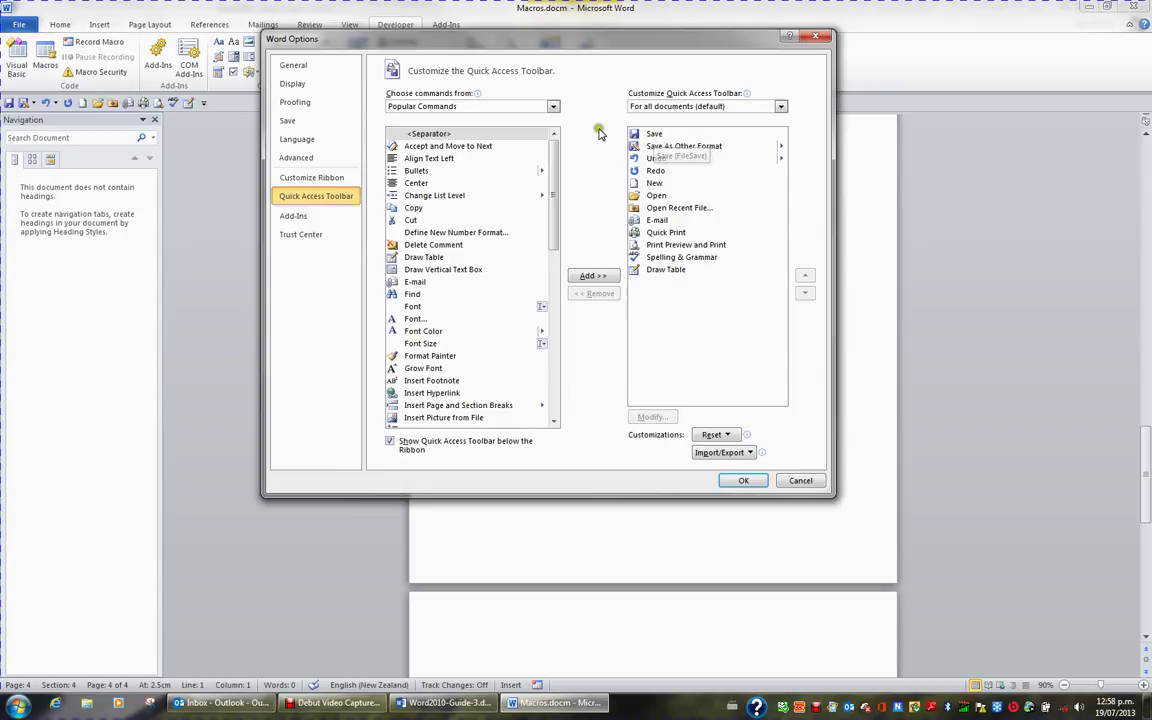
pyautogui.click(555, 108)
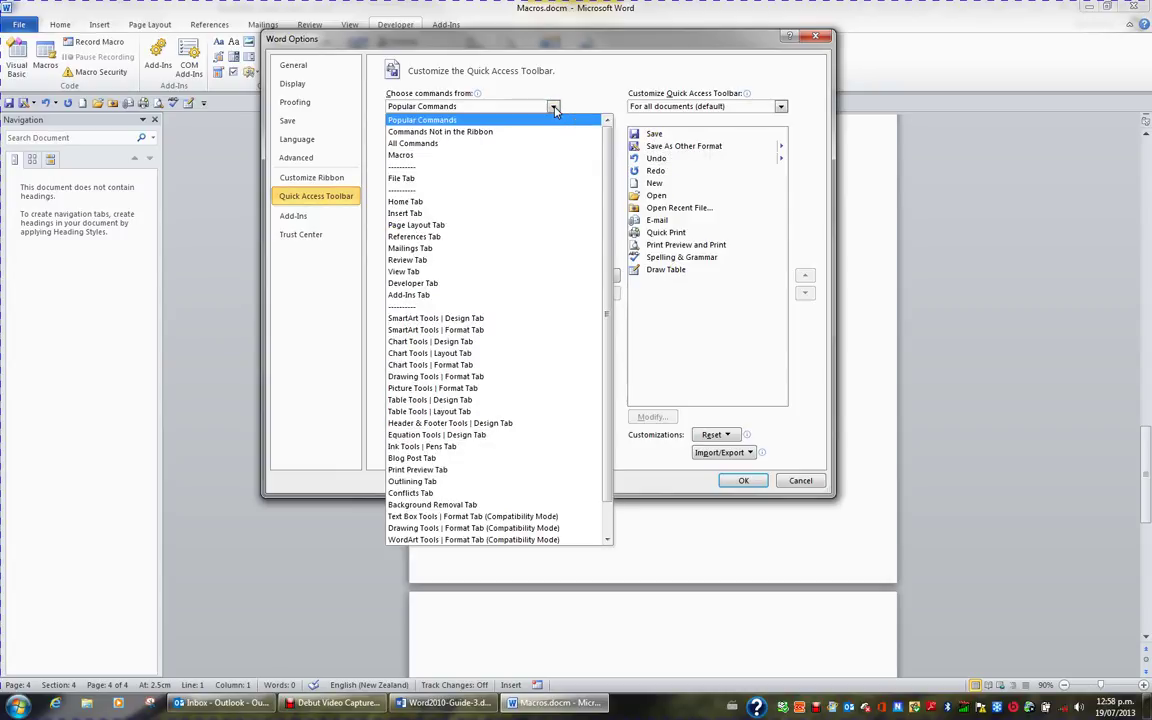
pyautogui.click(470, 155)
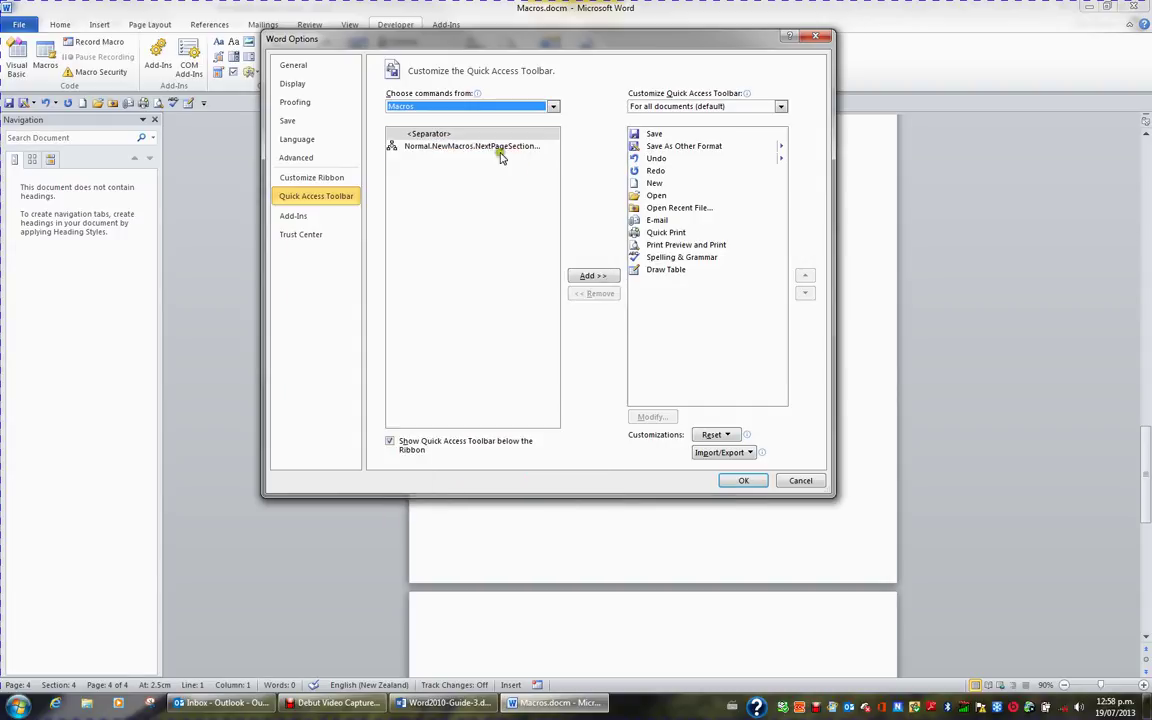
pyautogui.click(474, 147)
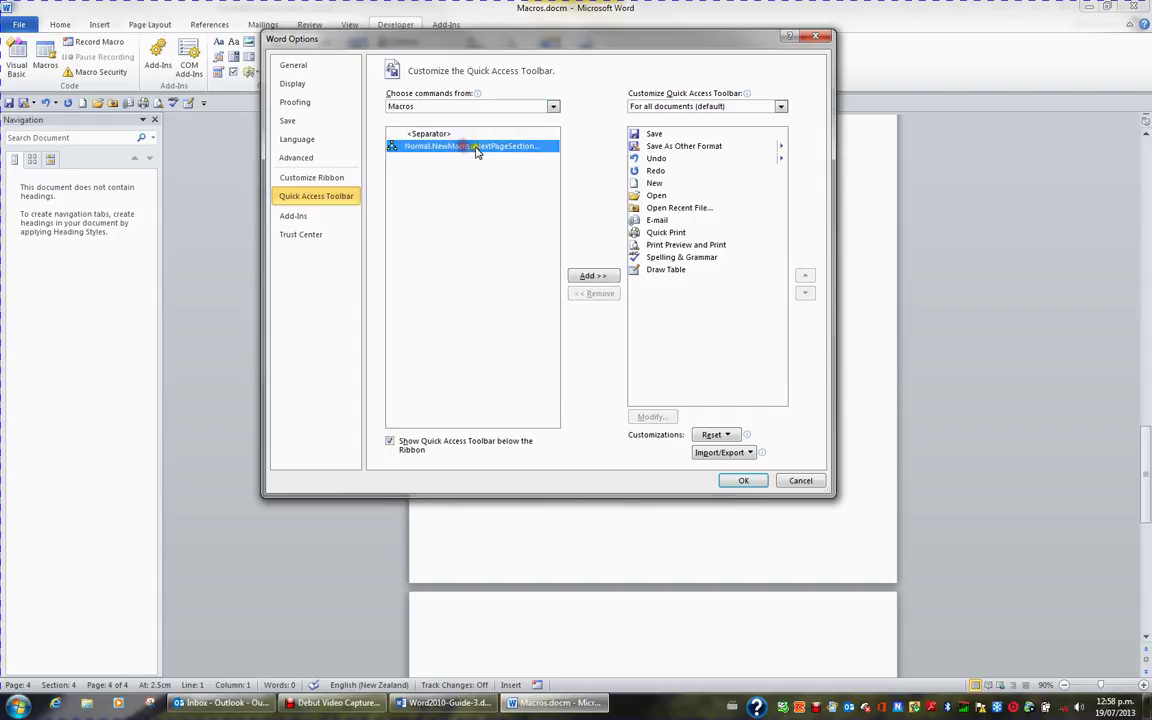
pyautogui.click(593, 277)
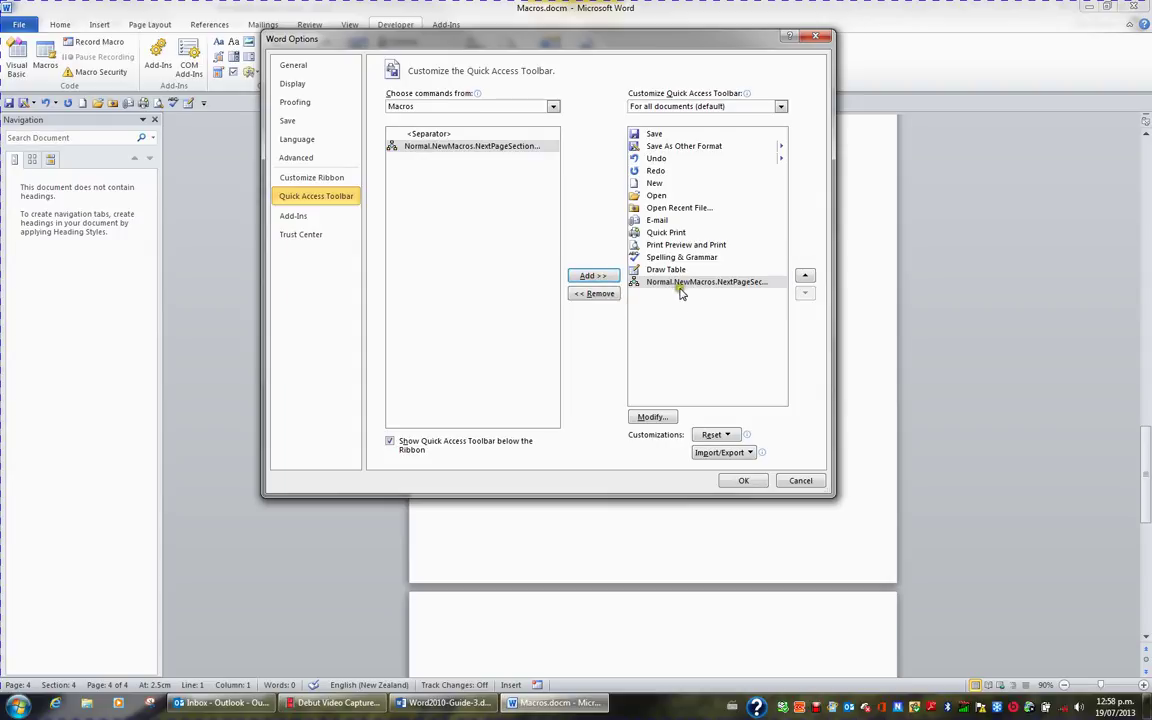
# Give the macro's toolbar button the display name NP Break and a grid-like symbol, and save the toolbar customization
pyautogui.click(652, 417)
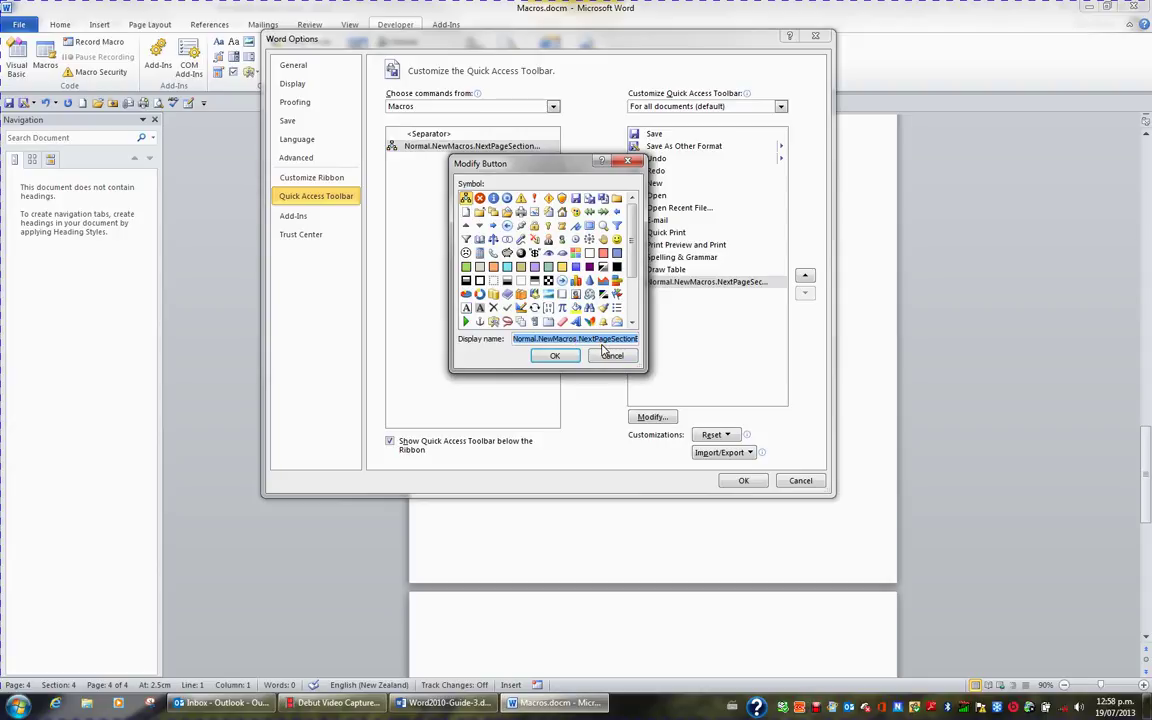
pyautogui.write('NP Break')
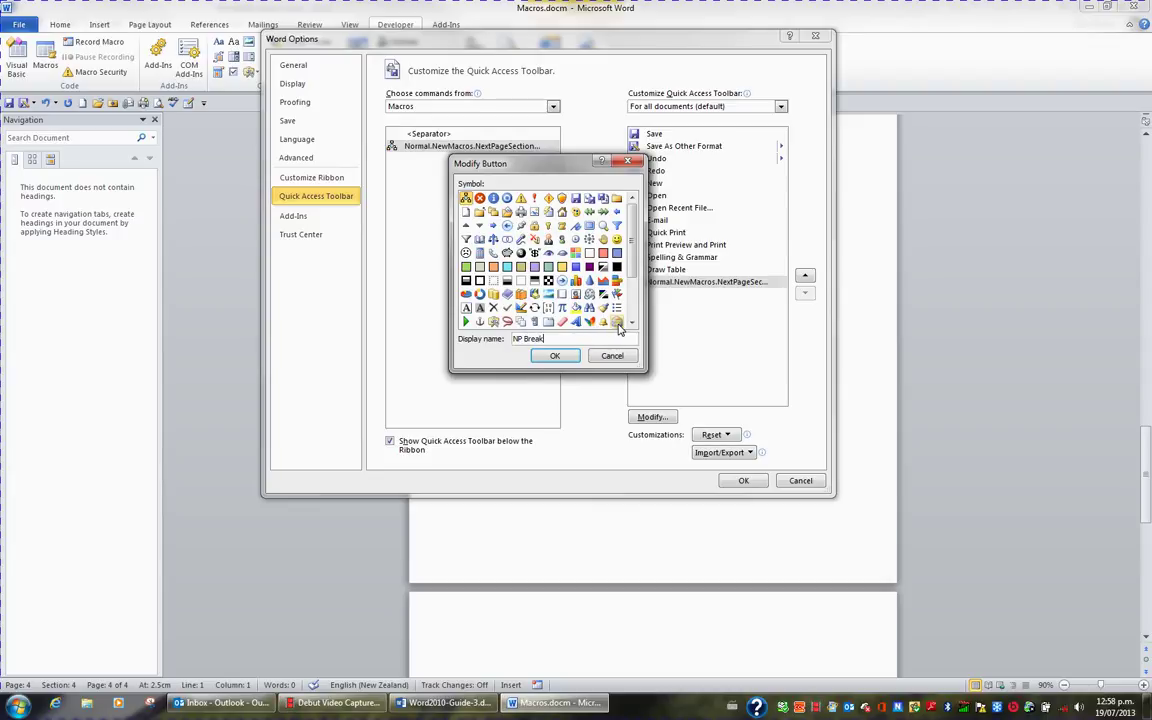
pyautogui.click(632, 327)
pyautogui.click(632, 327)
pyautogui.click(632, 327)
pyautogui.click(632, 327)
pyautogui.click(632, 327)
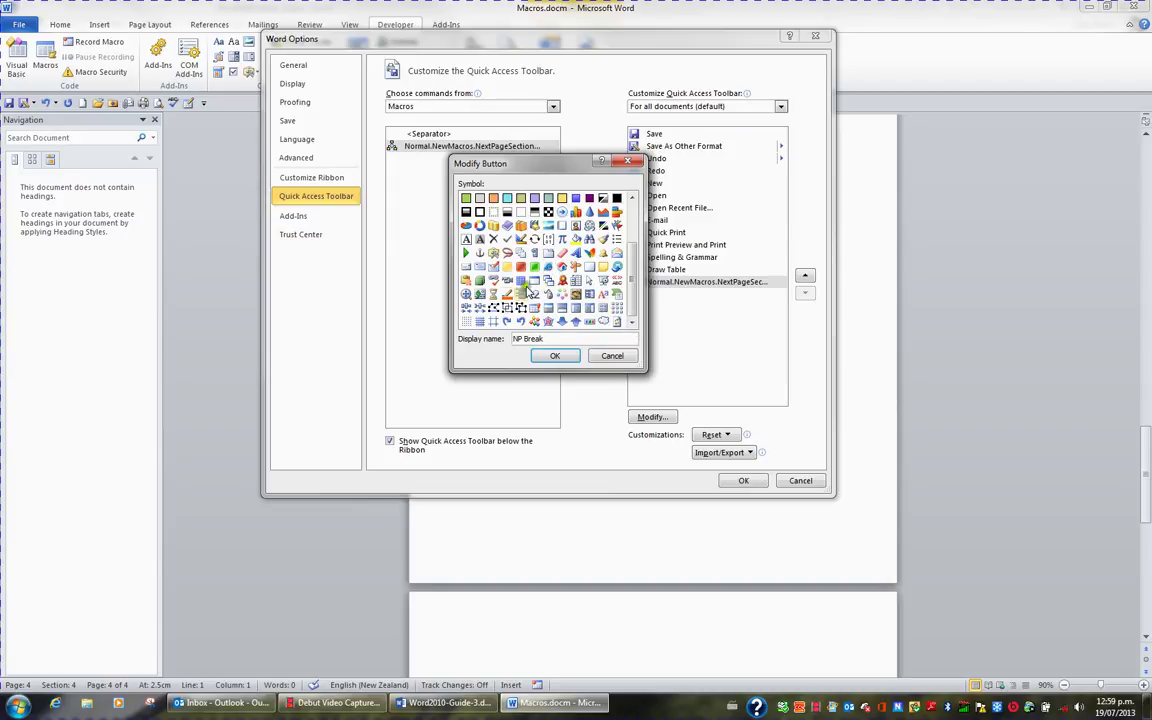
pyautogui.click(492, 321)
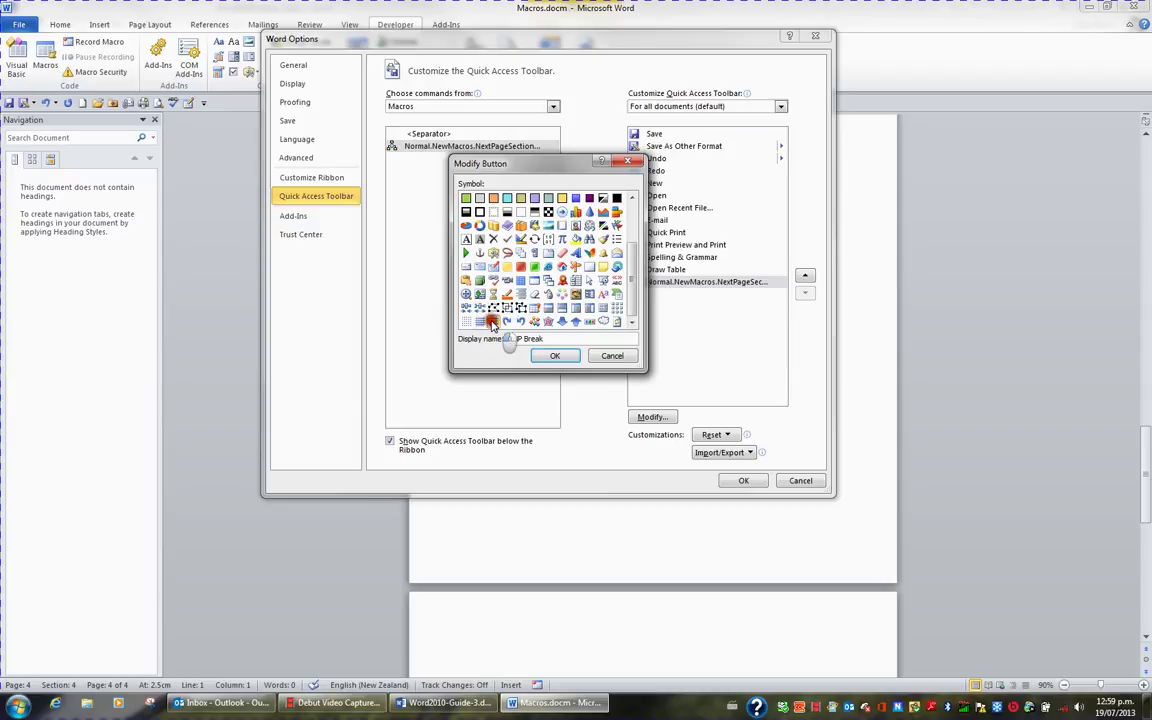
pyautogui.click(564, 357)
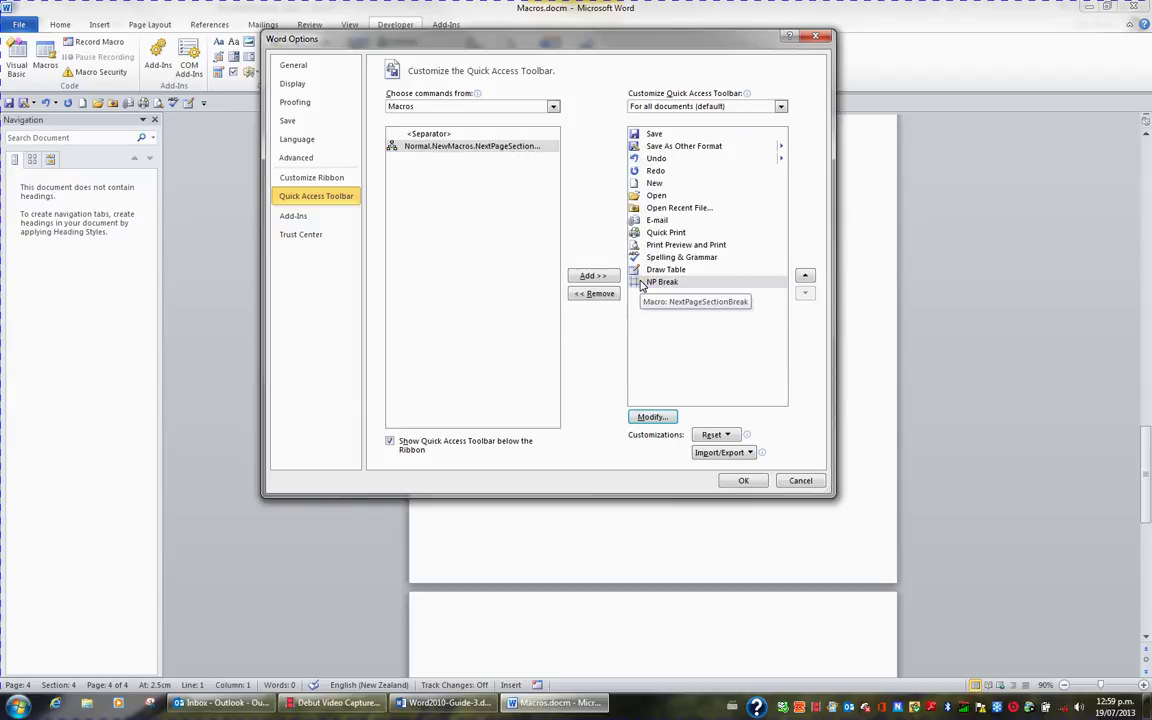
pyautogui.click(743, 481)
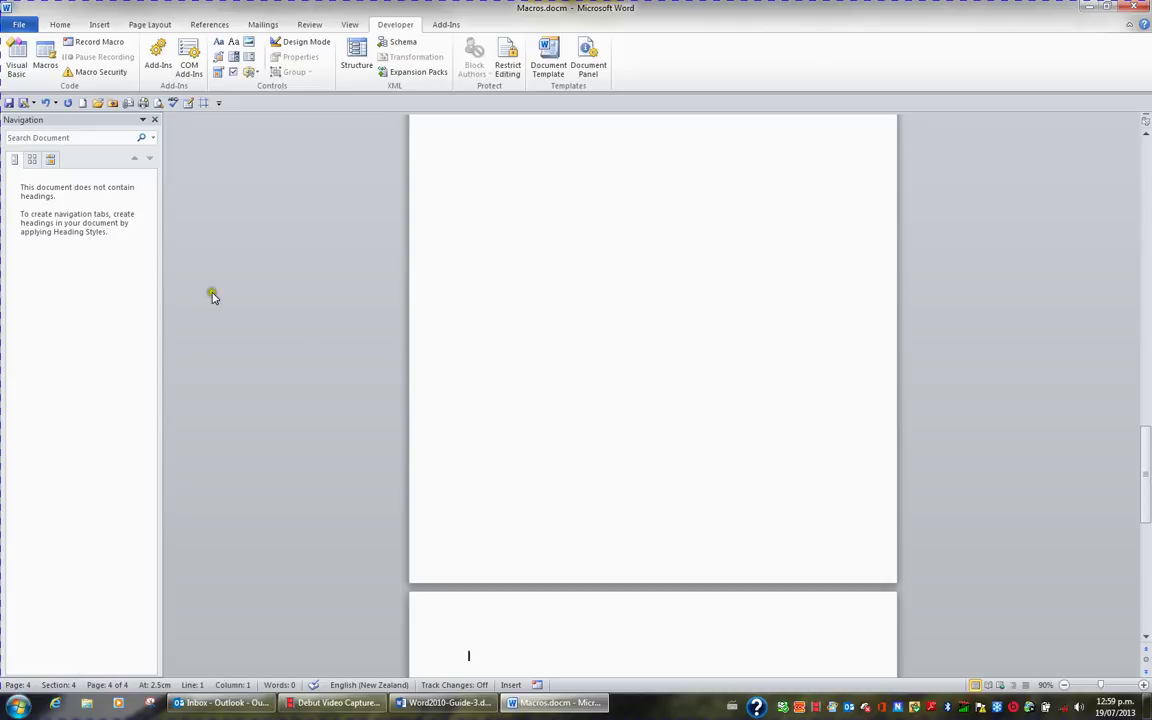
# Run the macro with its new NP Break button to insert another section break
pyautogui.click(205, 104)
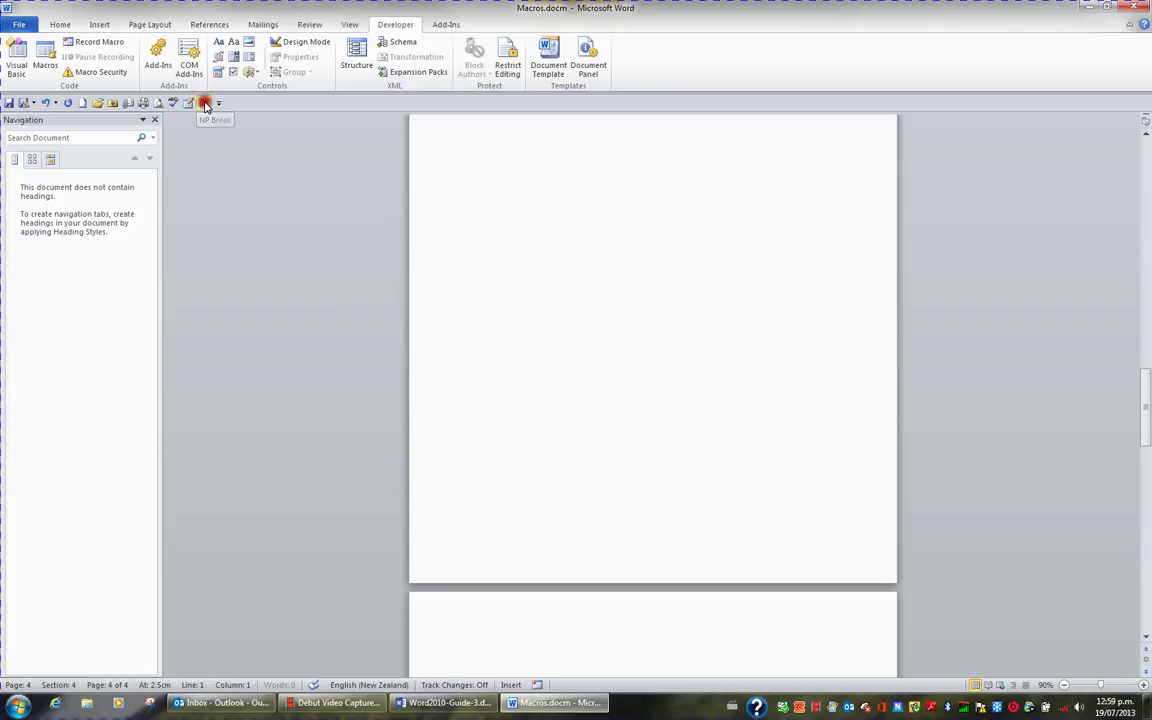